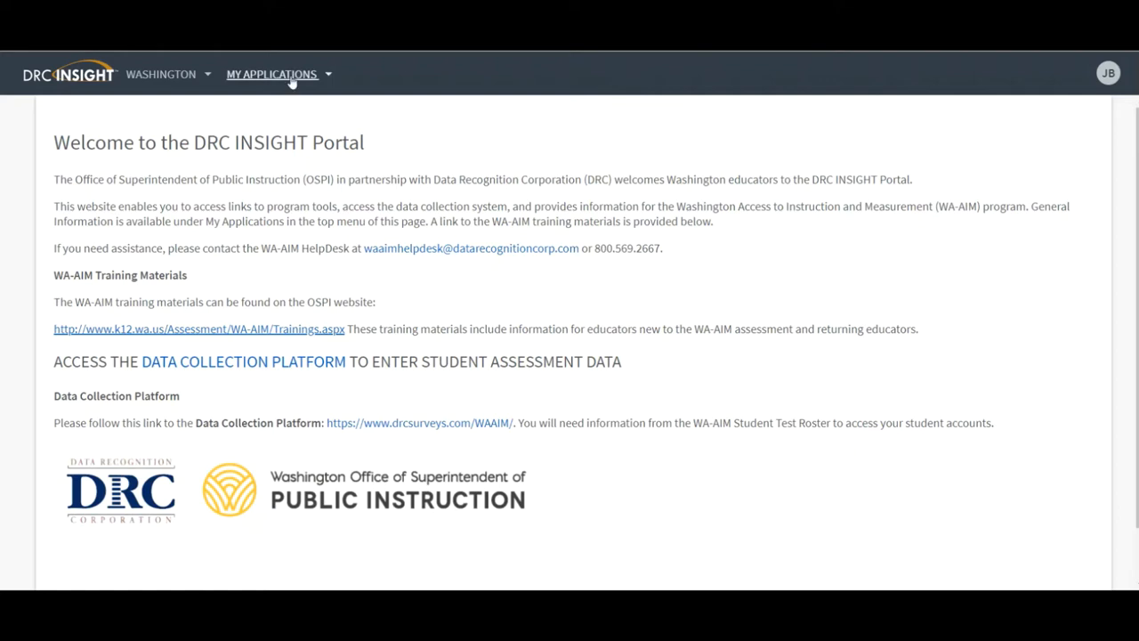
Go to Student Performance Data from My Applications and search the student list by name
left_click(283, 74)
left_click(287, 381)
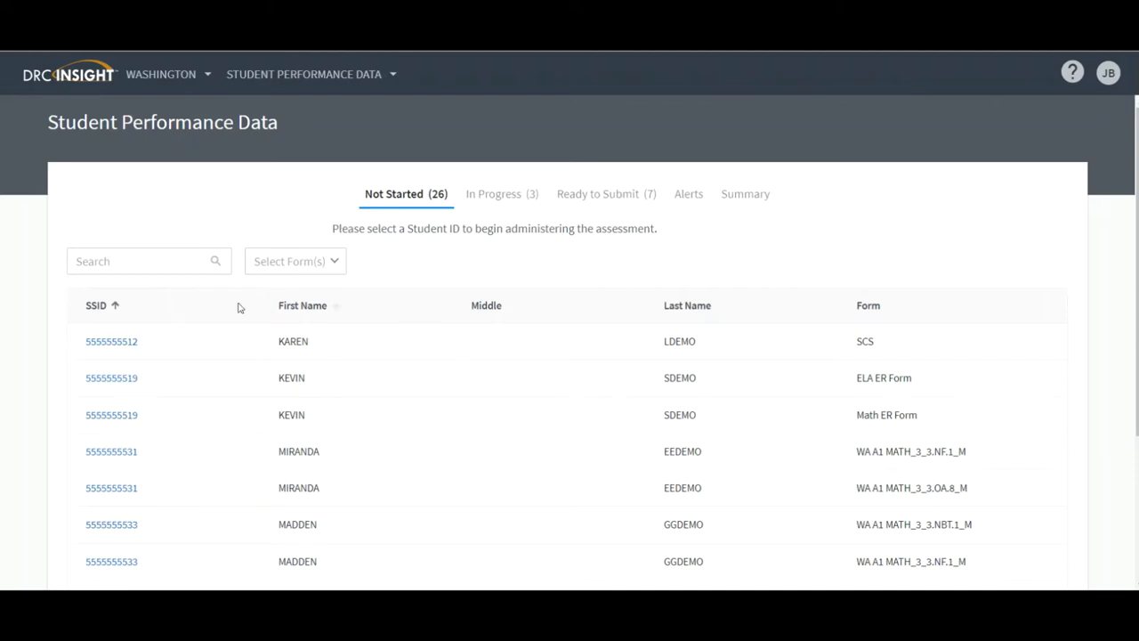
left_click(167, 260)
type("mi")
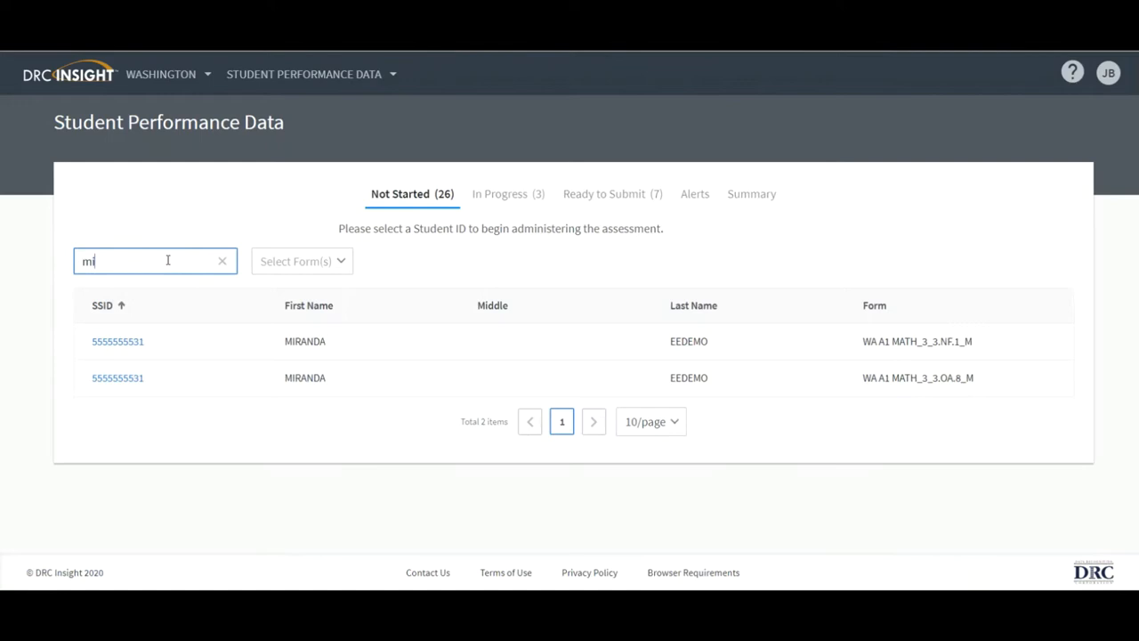
type("ra")
left_click(348, 263)
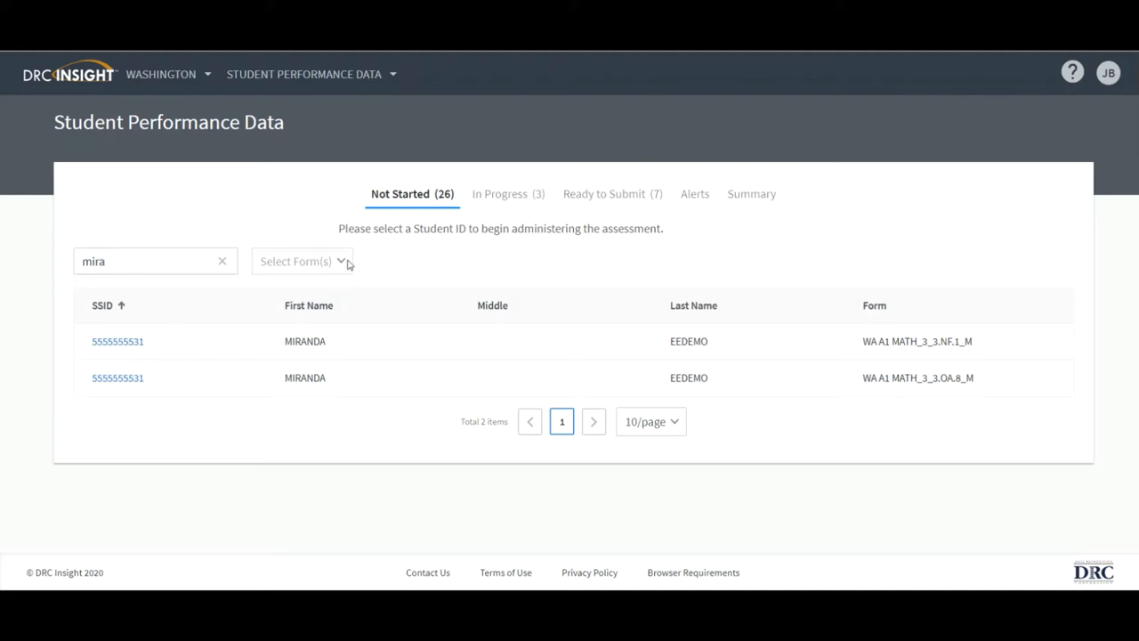
Filter to the WA A1 MATH_3_3.NF.1_M form and open the student's assessment record via the SSID link
left_click(344, 262)
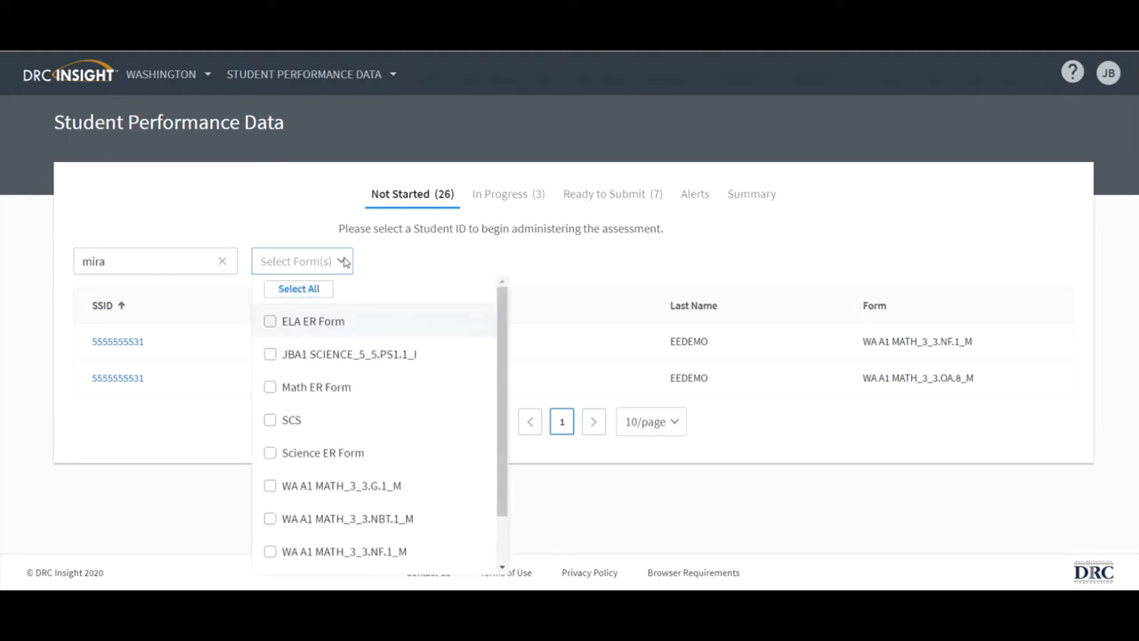
left_click(271, 552)
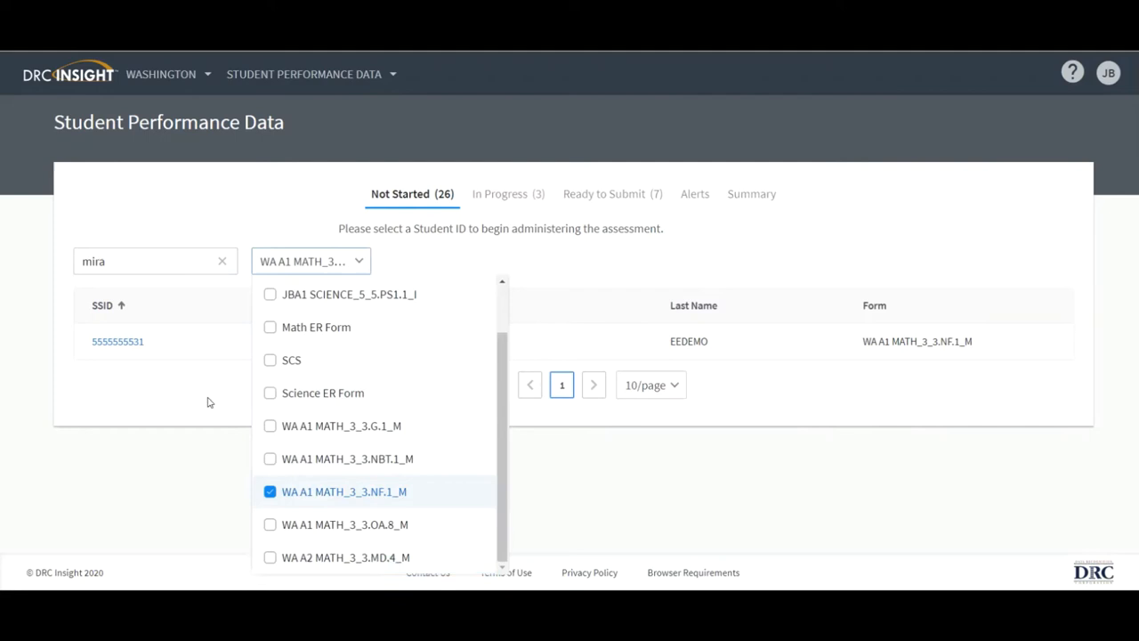
left_click(208, 402)
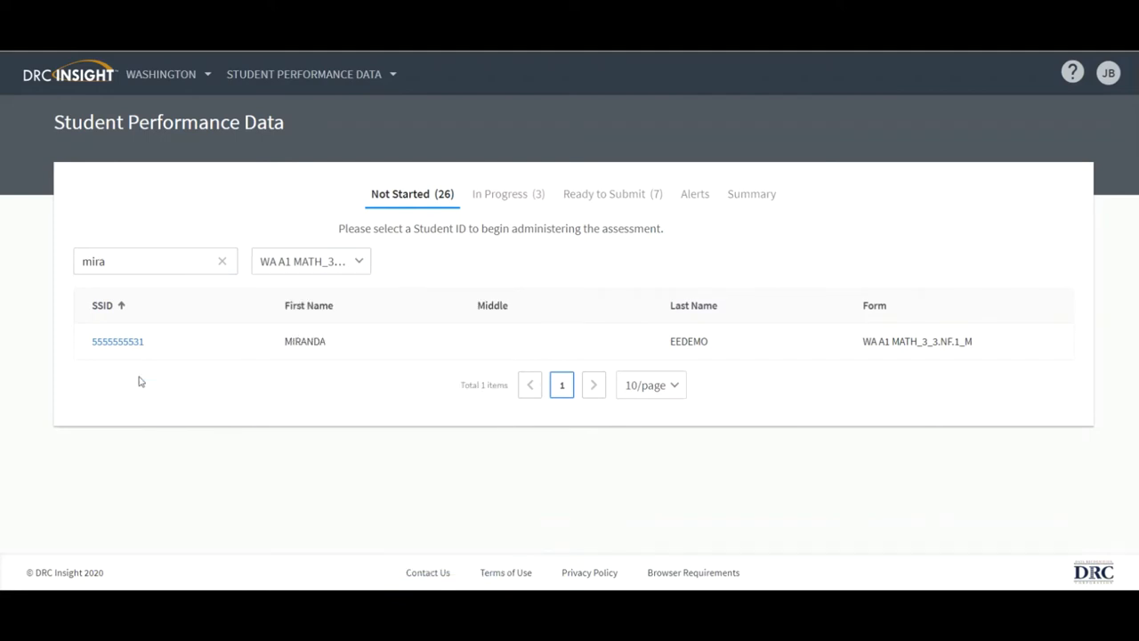
left_click(117, 341)
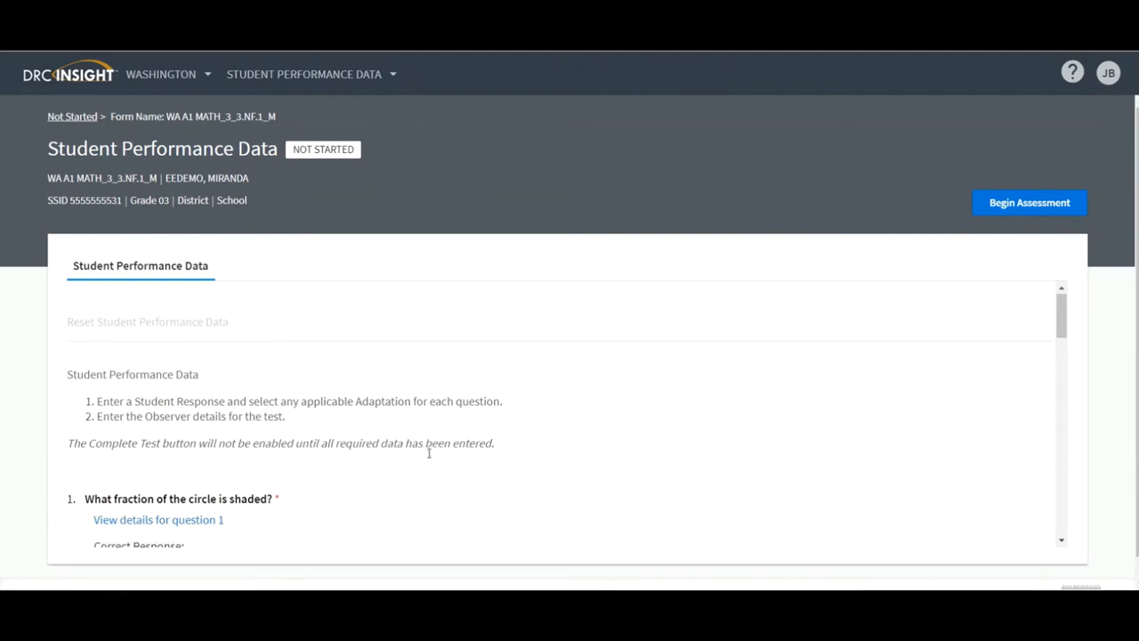
scroll(429, 452, "down", 5)
scroll(427, 457, "down", 4)
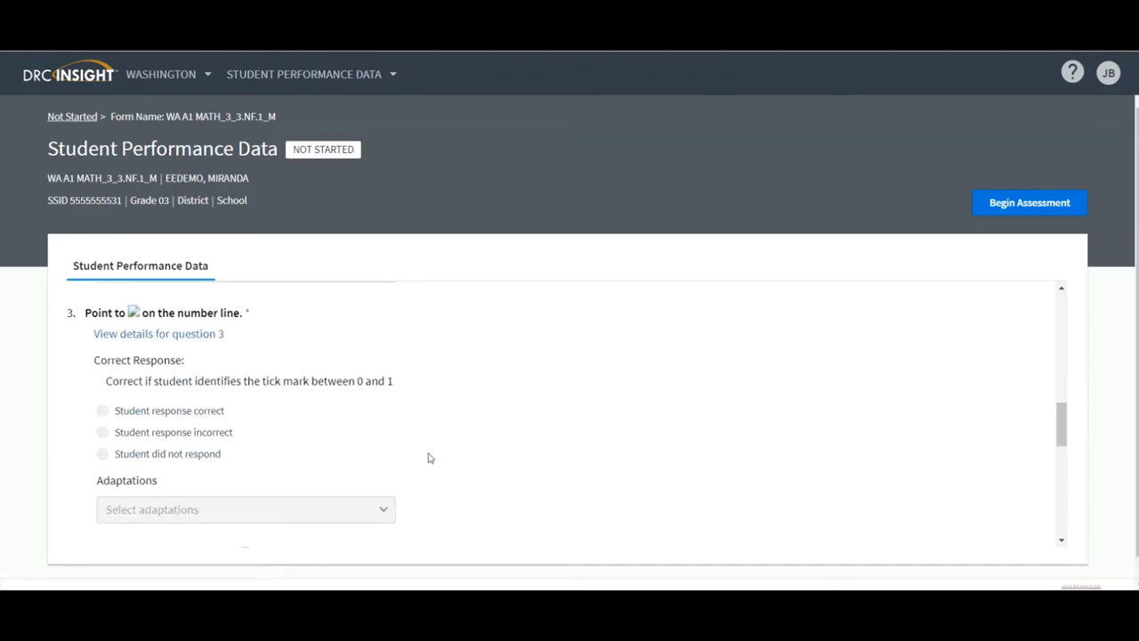
scroll(427, 458, "down", 5)
scroll(427, 458, "up", 4)
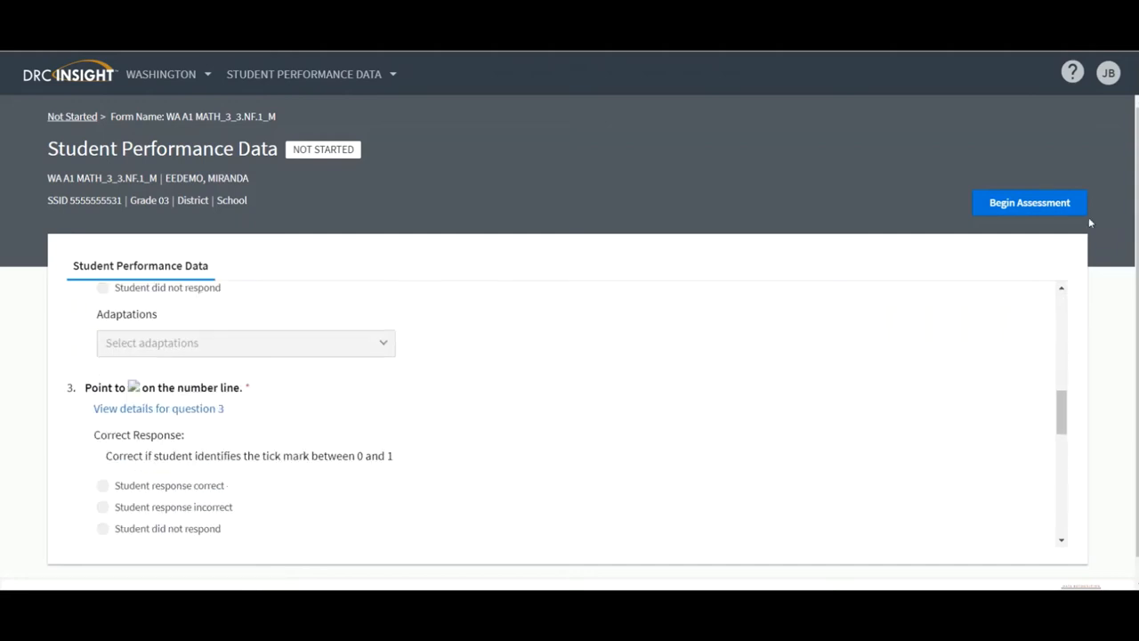
Begin the assessment and show question 1's details to mark its response correct
left_click(1036, 212)
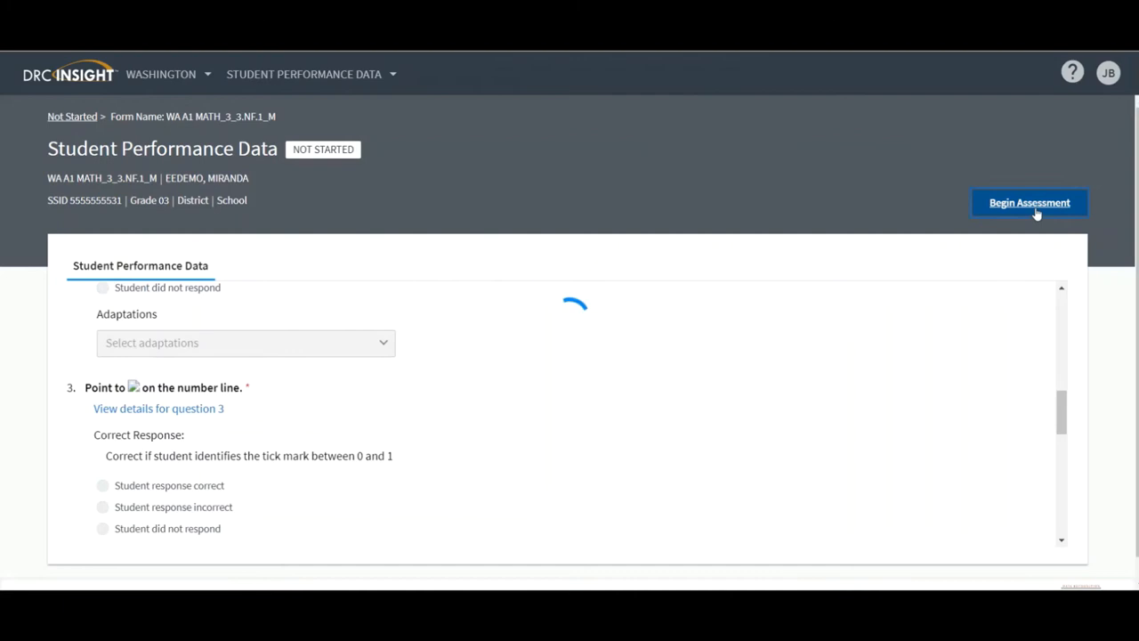
scroll(421, 373, "down", 3)
scroll(421, 373, "up", 1)
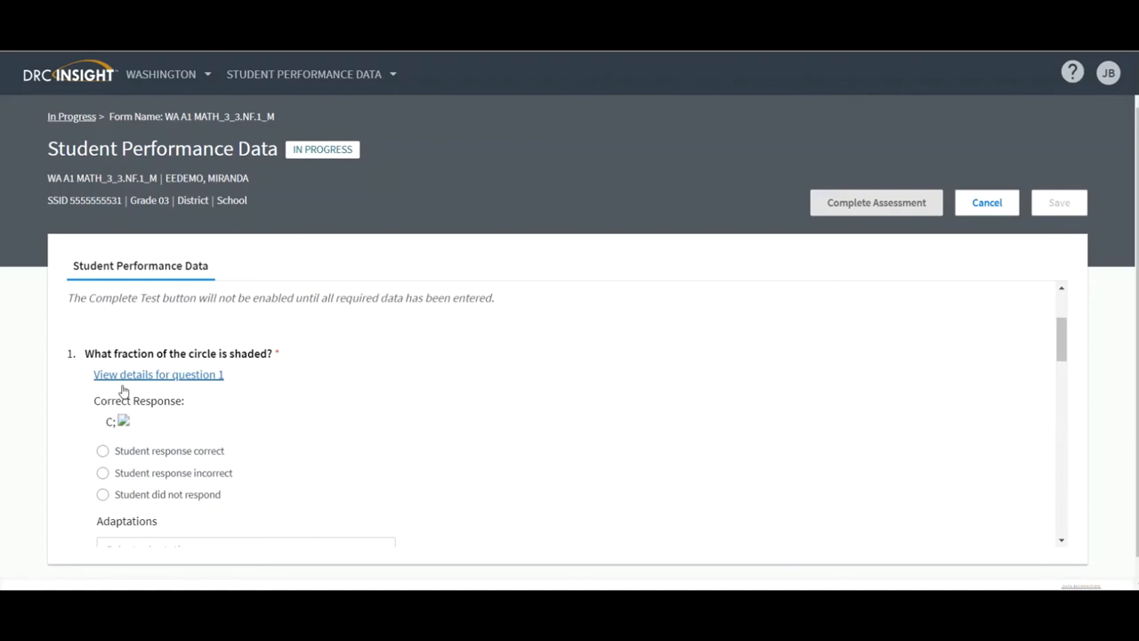
left_click(125, 376)
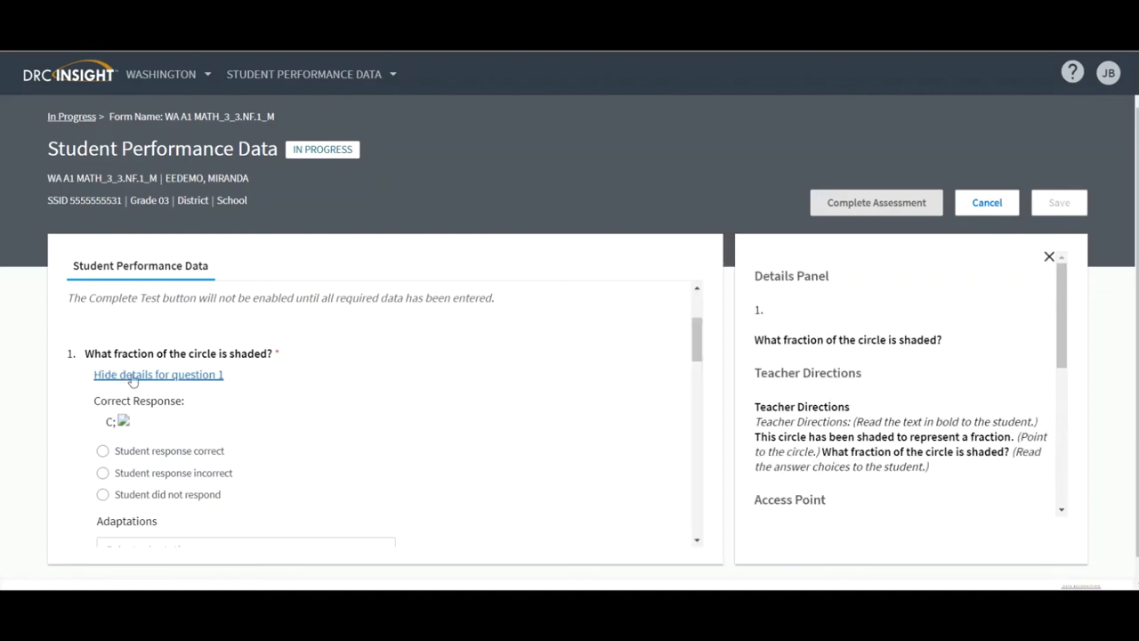
scroll(872, 436, "down", 3)
scroll(881, 445, "down", 3)
scroll(886, 450, "down", 2)
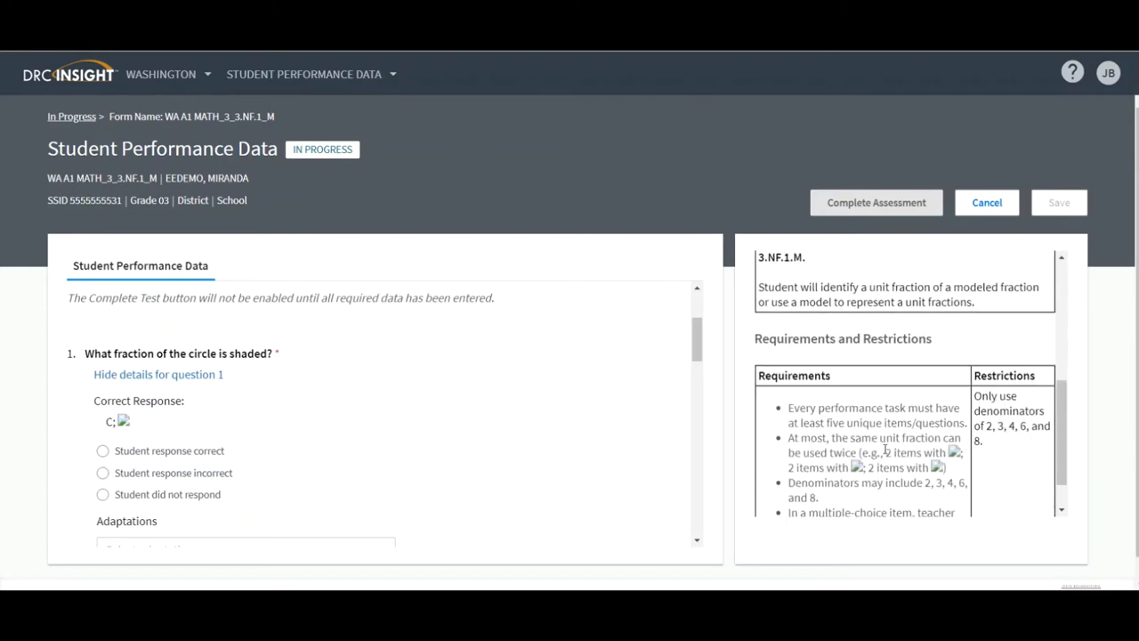
scroll(885, 449, "down", 2)
scroll(885, 449, "up", 3)
scroll(885, 450, "up", 3)
scroll(886, 449, "up", 3)
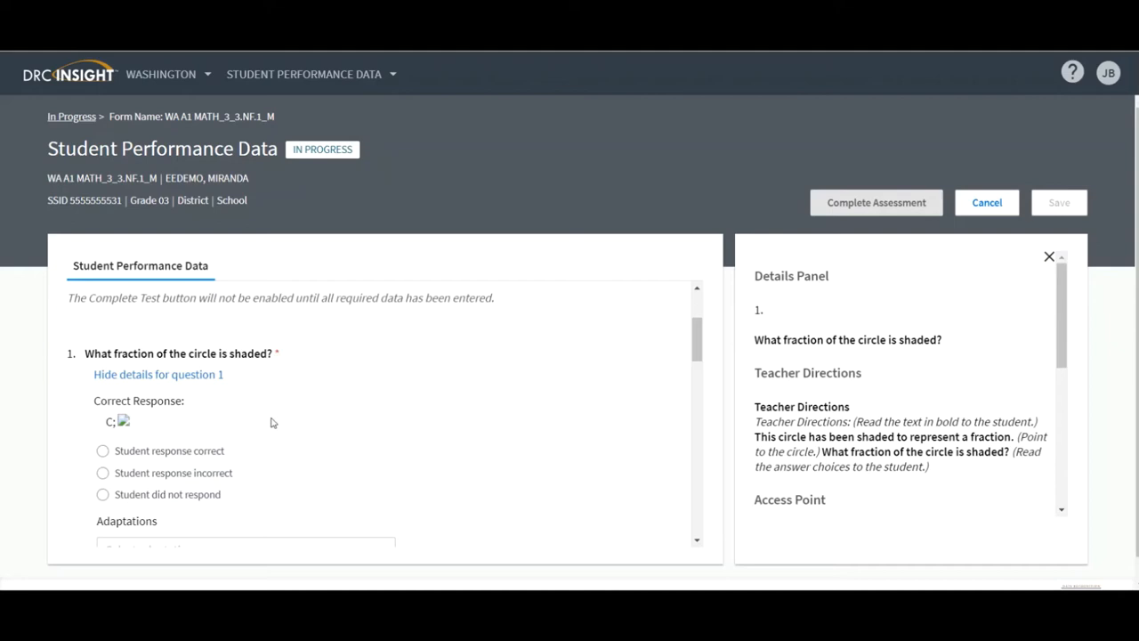
scroll(276, 419, "down", 2)
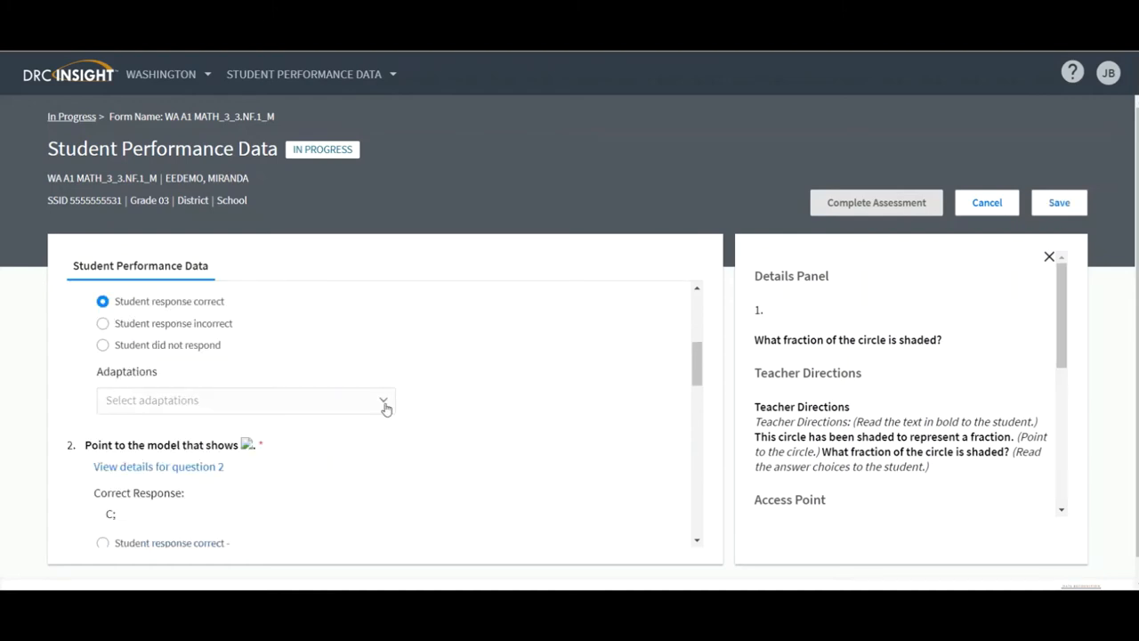
Record Read aloud, Scribe and Other adaptations for question 1, described as 'Pointing device.'
left_click(385, 406)
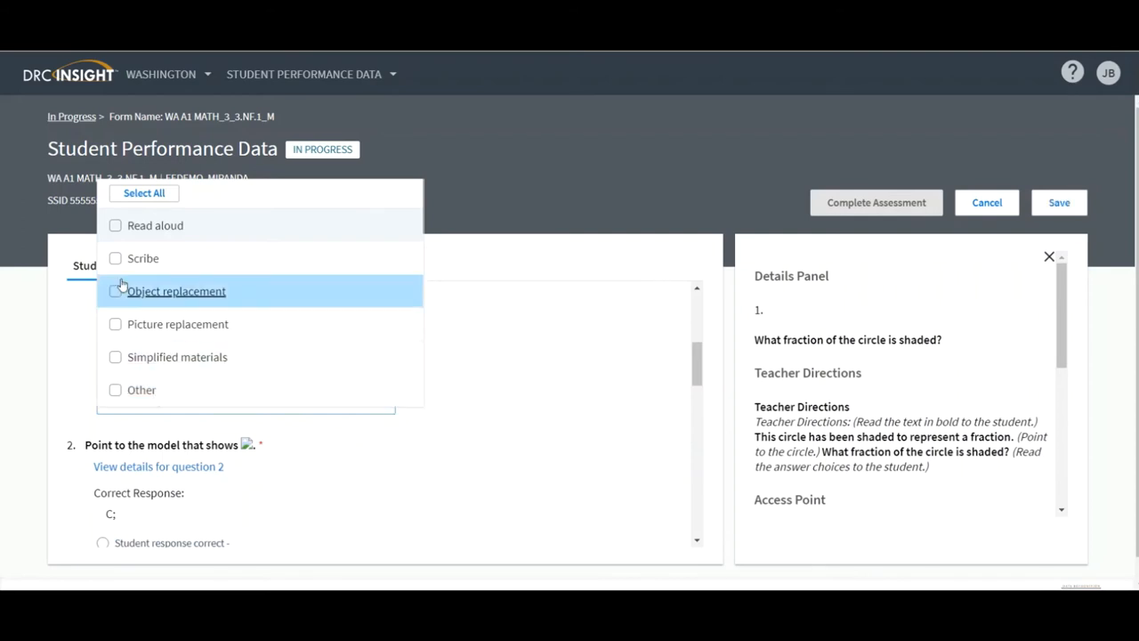
left_click(115, 227)
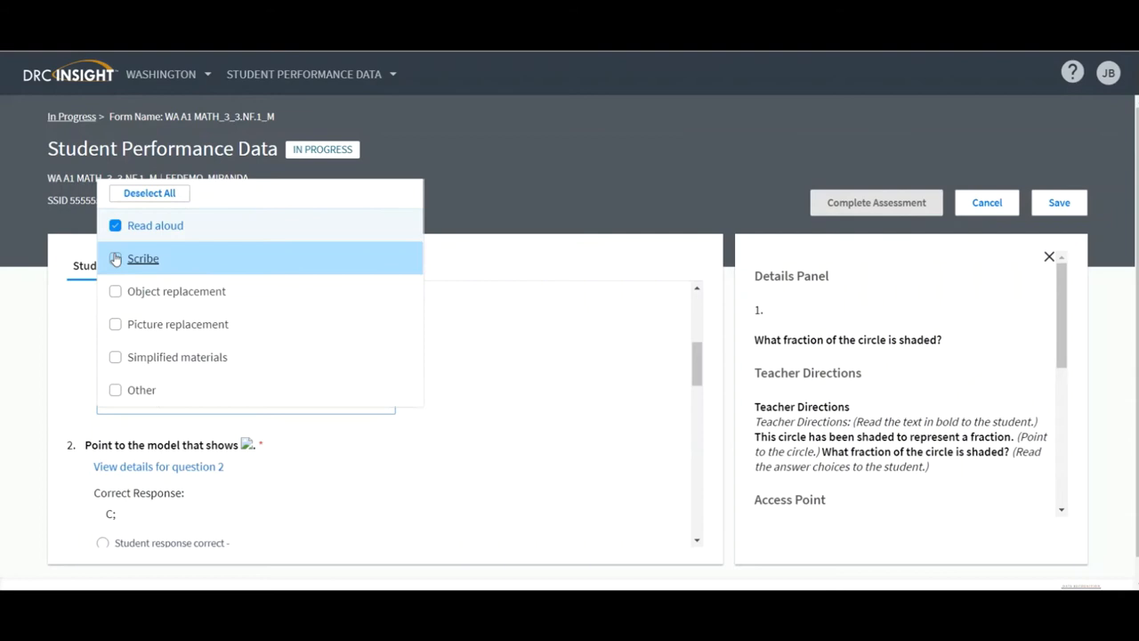
left_click(116, 260)
left_click(115, 390)
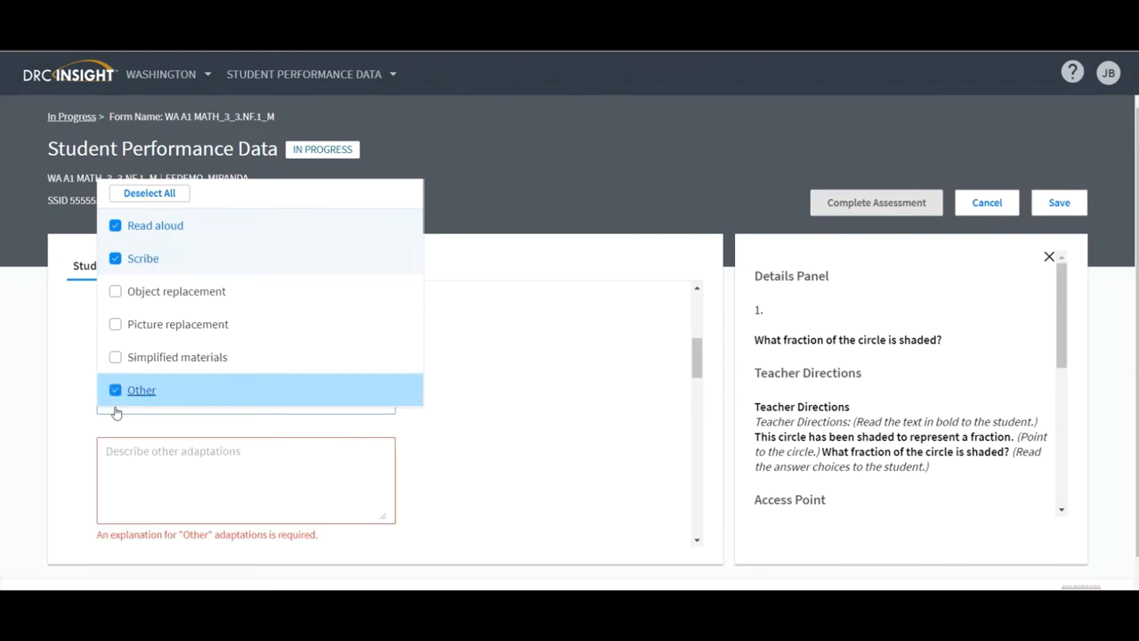
left_click(149, 471)
type("Pointing devi")
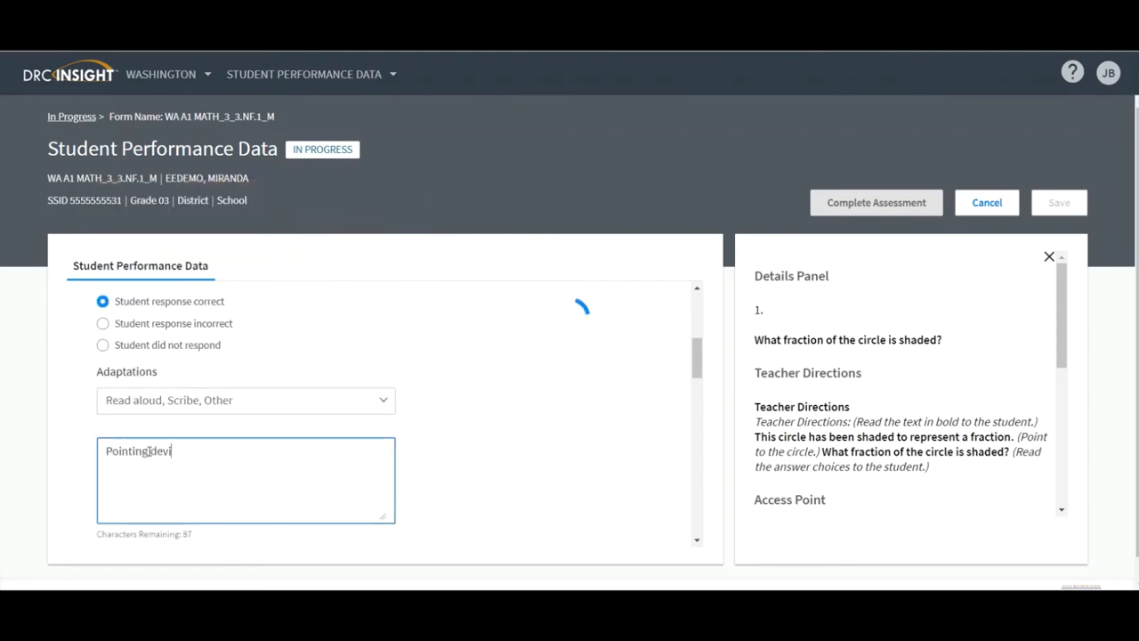
type("ce.")
scroll(267, 445, "down", 3)
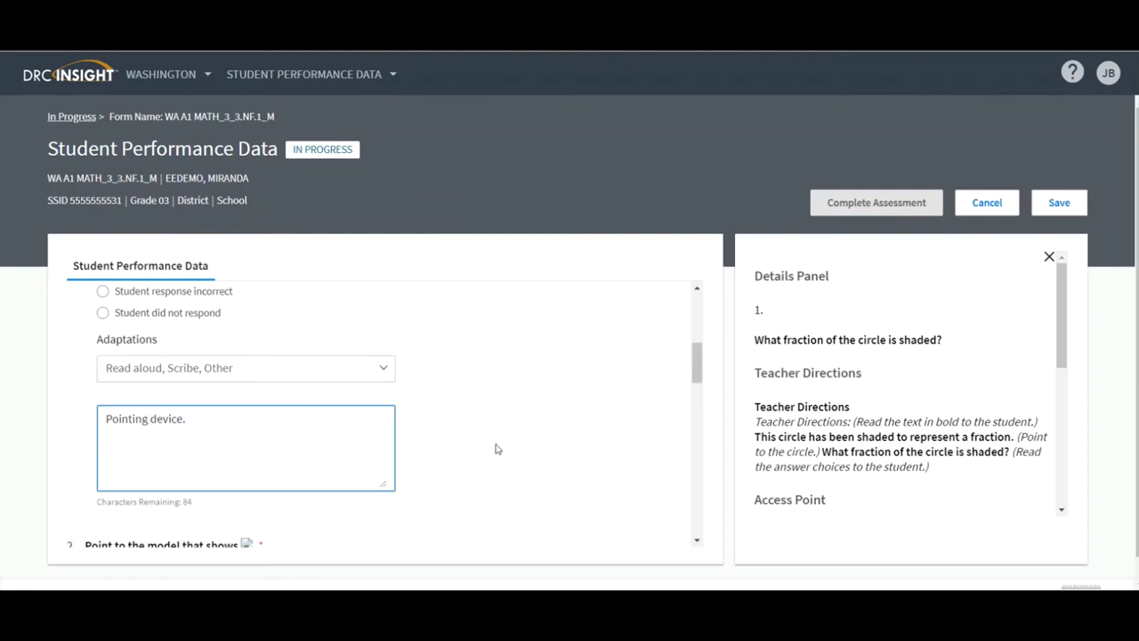
scroll(267, 445, "down", 3)
Mark questions 2 through 5 as correct student responses
left_click(102, 376)
scroll(103, 379, "down", 2)
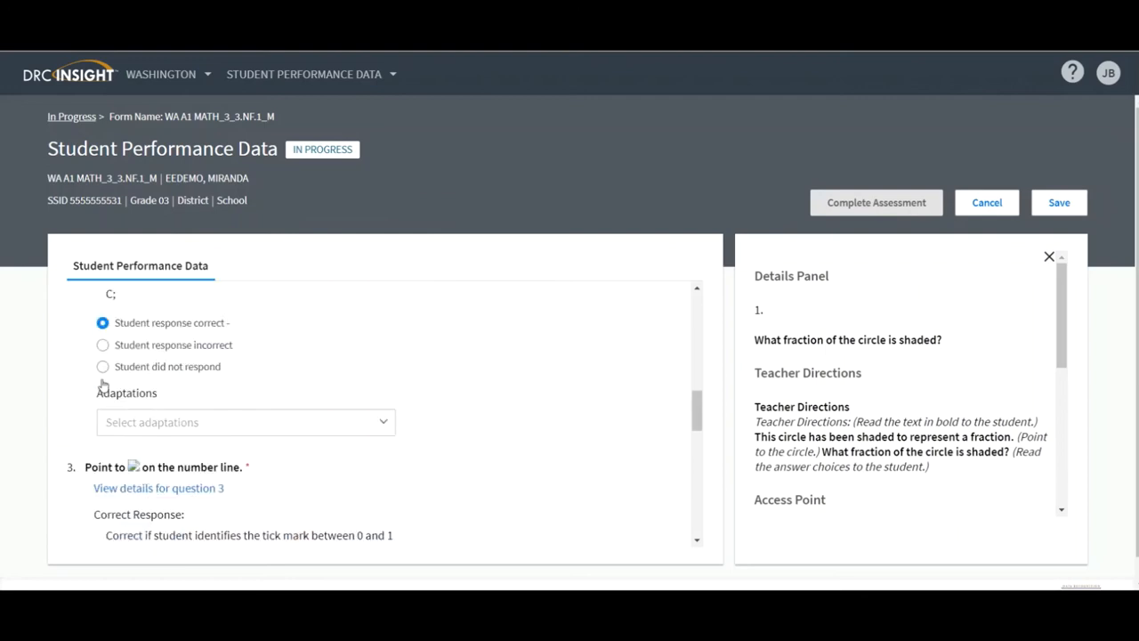
scroll(102, 379, "down", 2)
left_click(103, 468)
scroll(102, 468, "down", 2)
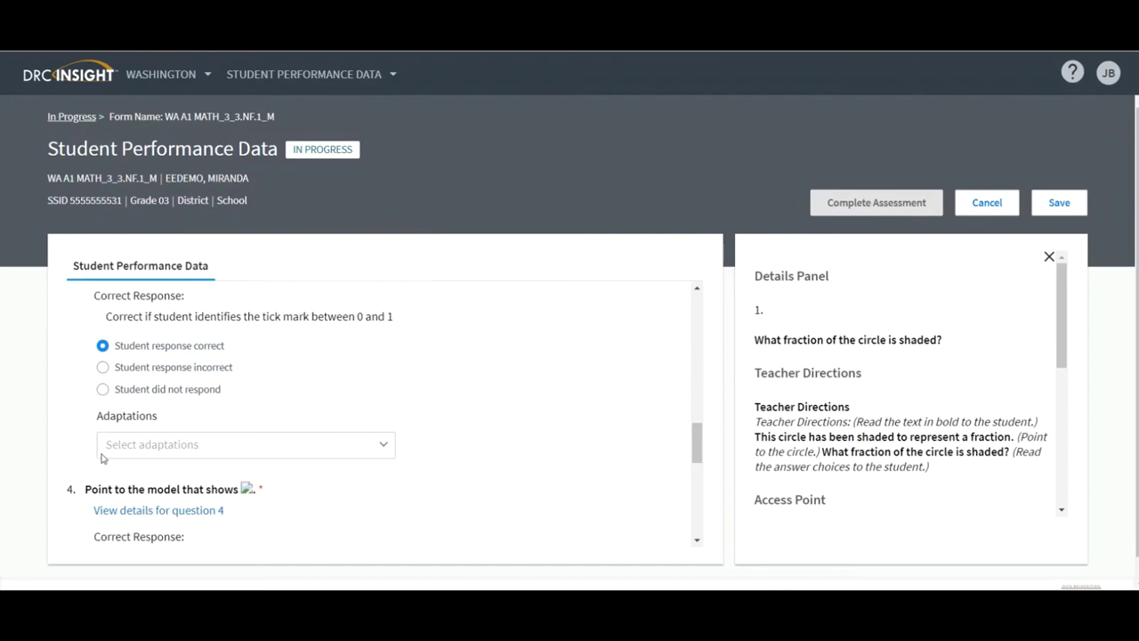
scroll(102, 467, "down", 2)
left_click(102, 486)
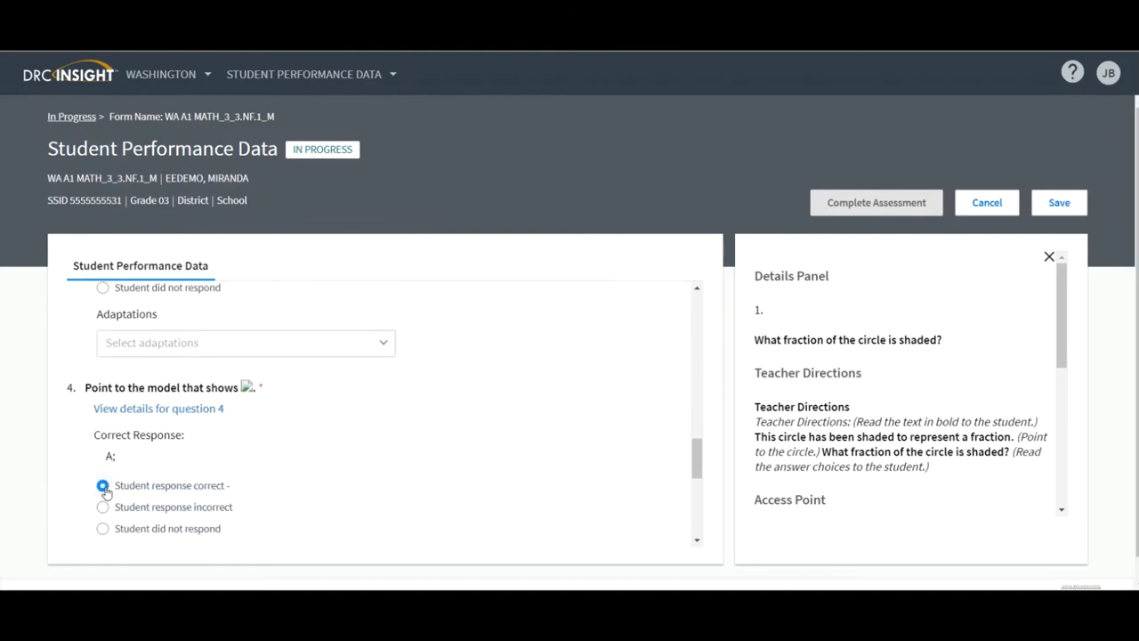
scroll(105, 491, "down", 3)
left_click(103, 502)
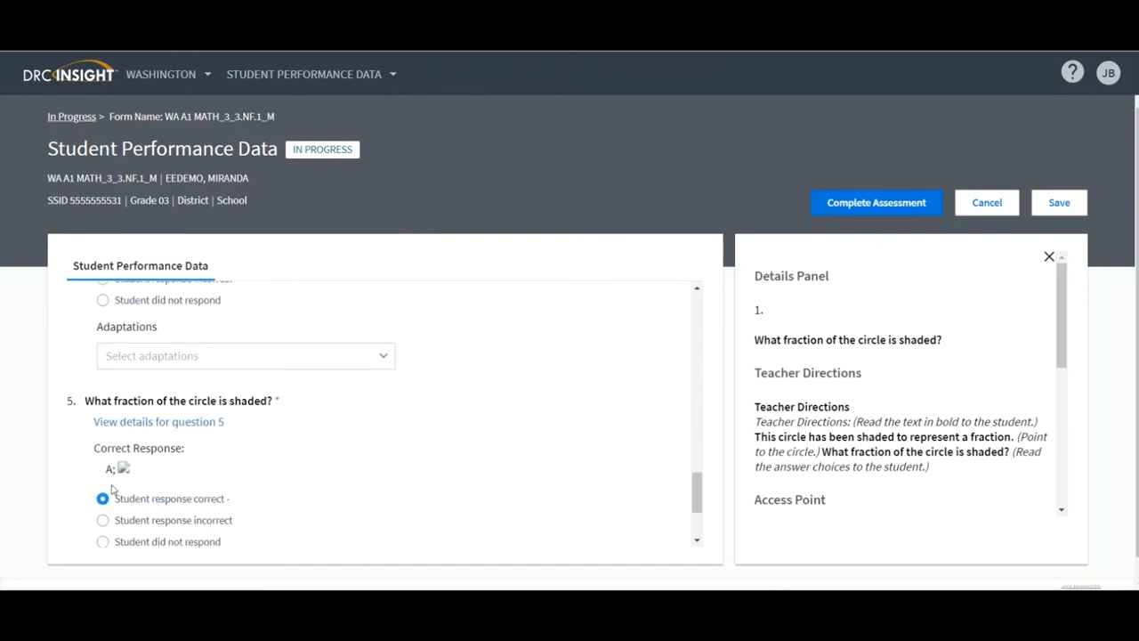
scroll(105, 505, "down", 3)
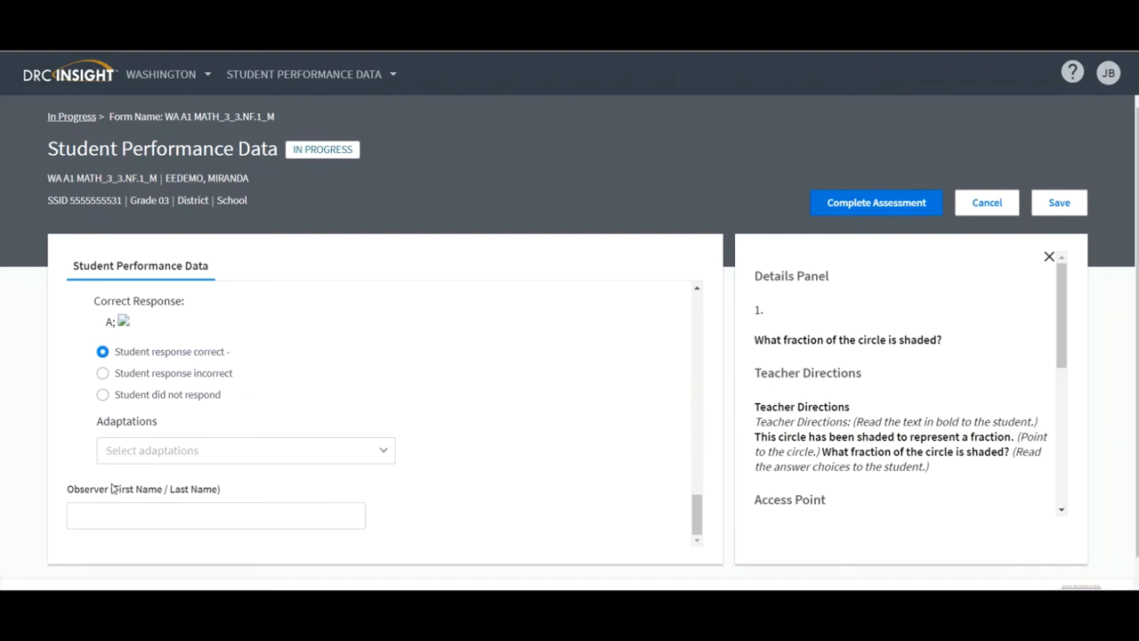
Enter the observer's first and last name in the Observer field
left_click(102, 516)
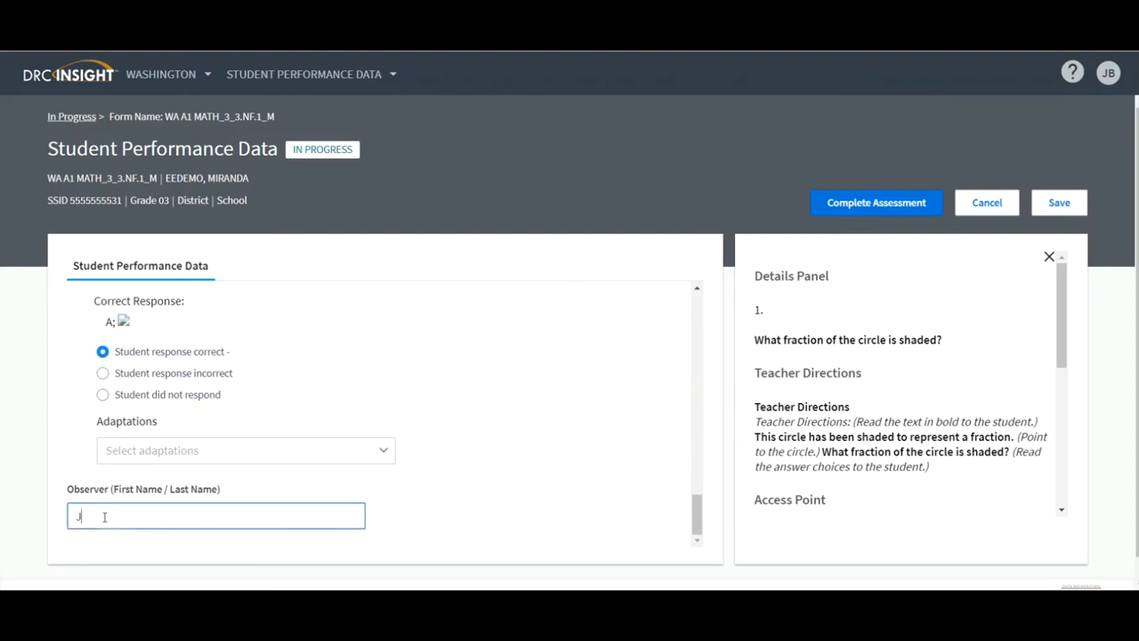
type("James Smi")
type("th")
Save the entries and reopen the student's form from the In Progress list
left_click(1059, 204)
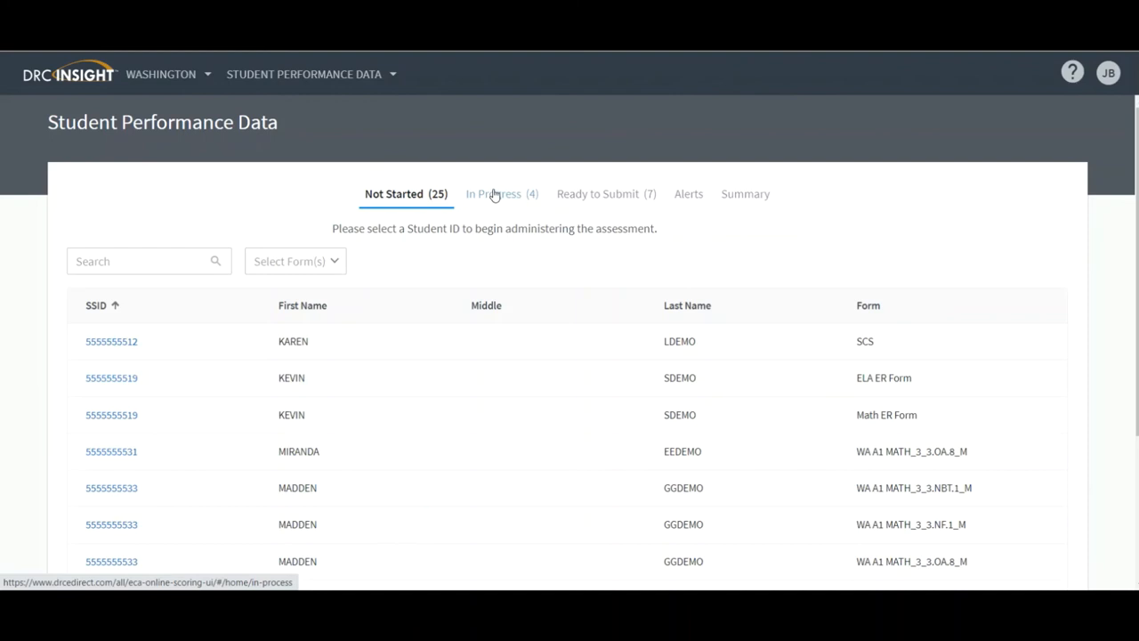
left_click(495, 197)
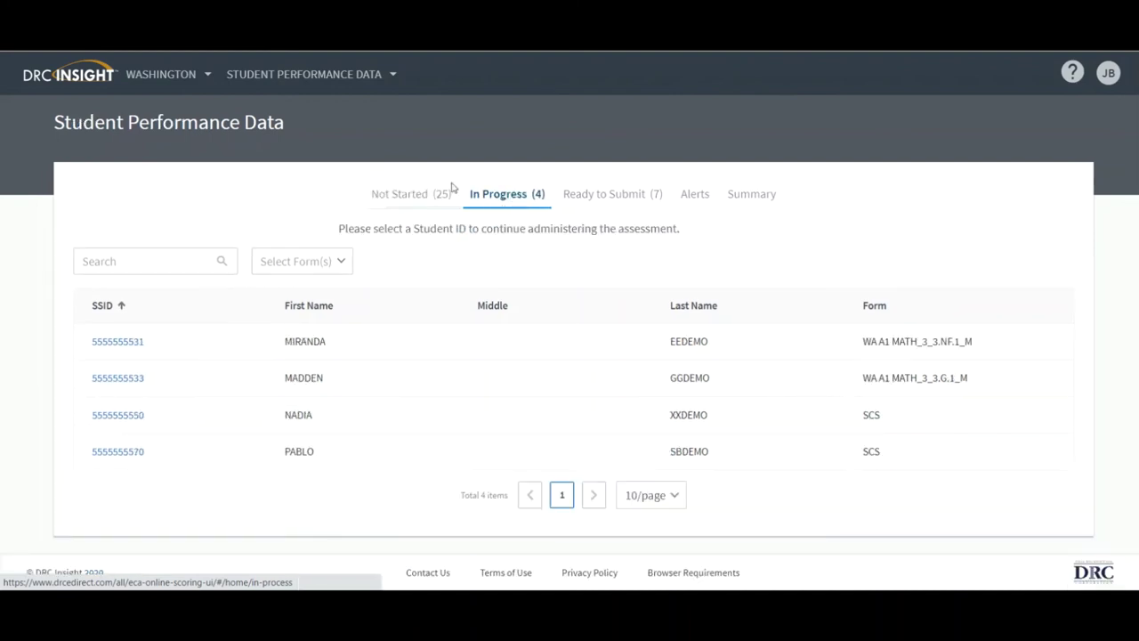
left_click(117, 341)
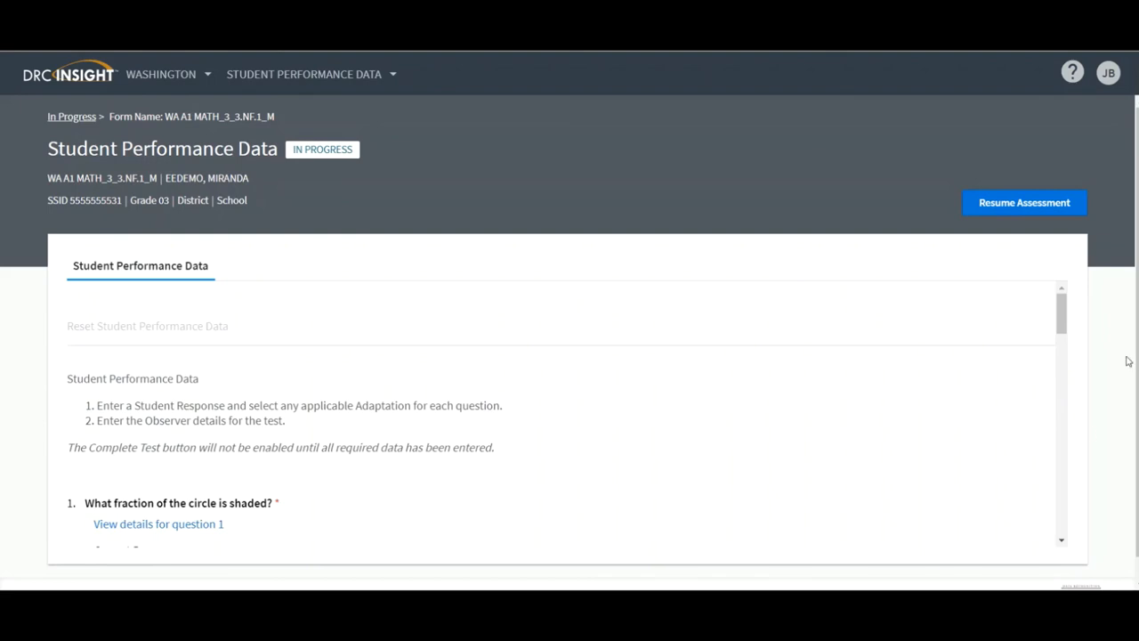
Resume the assessment, change question 2 to incorrect, and complete it as Ready to Submit
left_click(1019, 202)
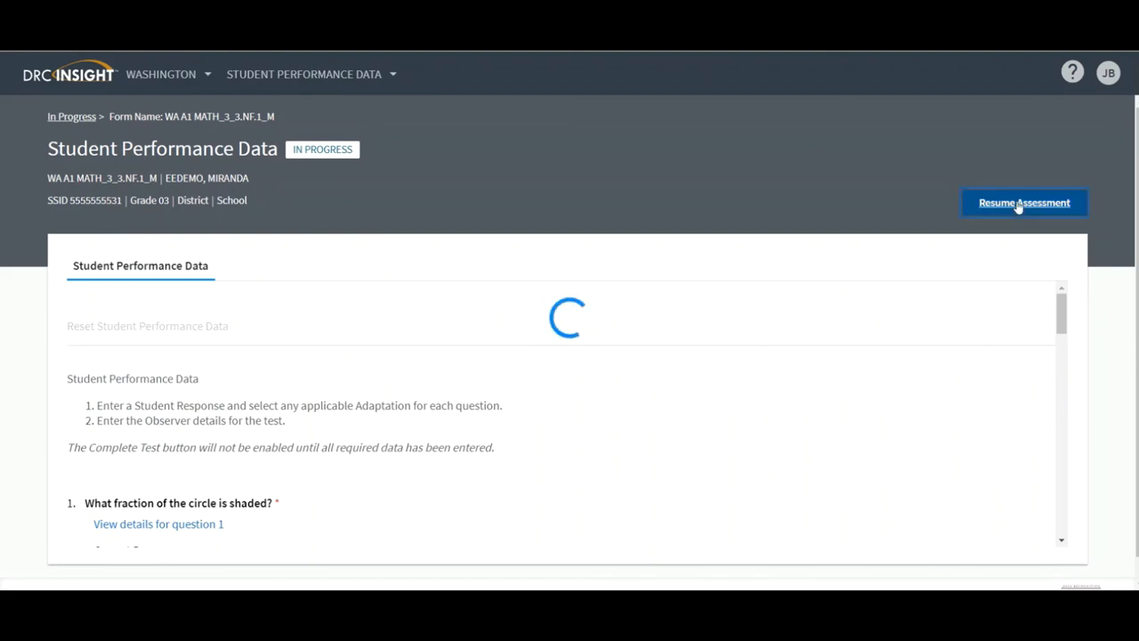
scroll(208, 436, "down", 5)
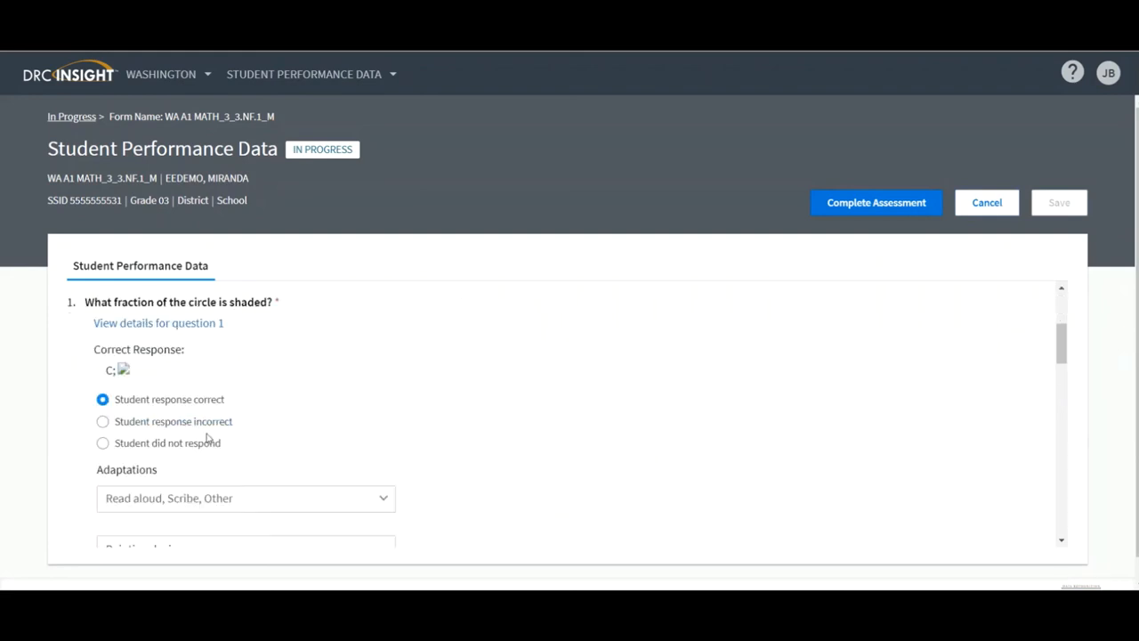
scroll(209, 436, "down", 3)
scroll(208, 436, "down", 3)
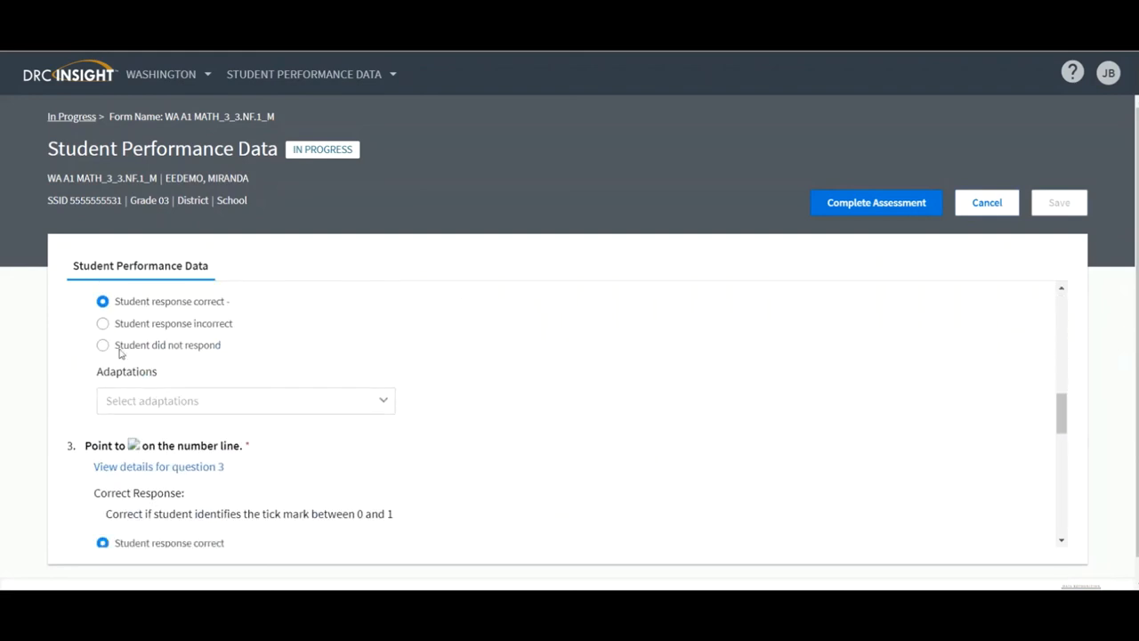
left_click(102, 325)
left_click(895, 210)
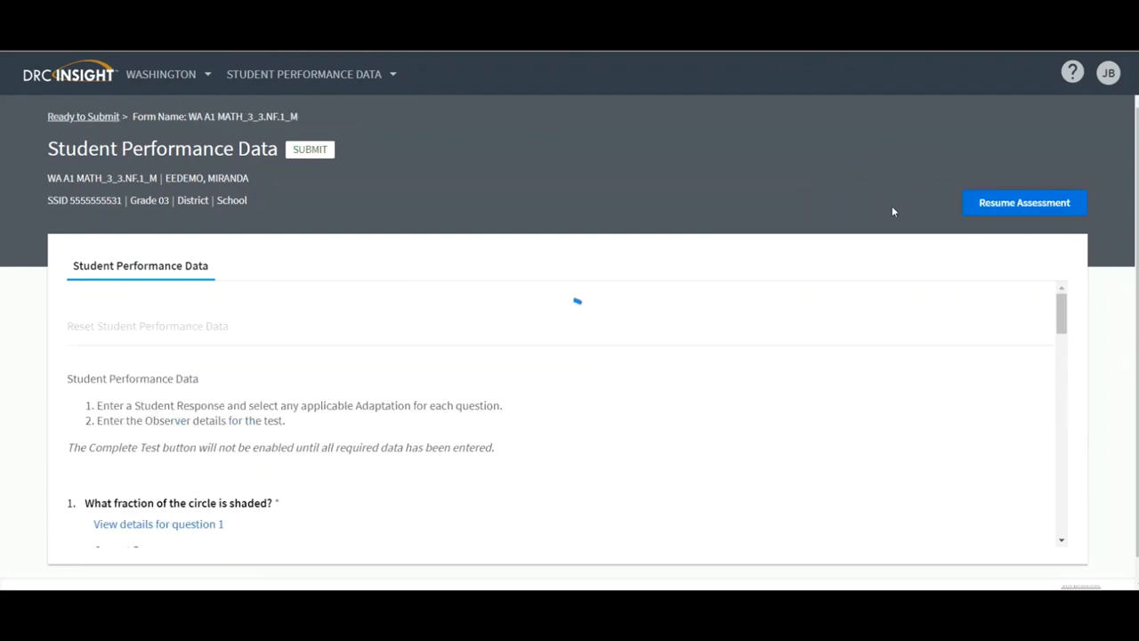